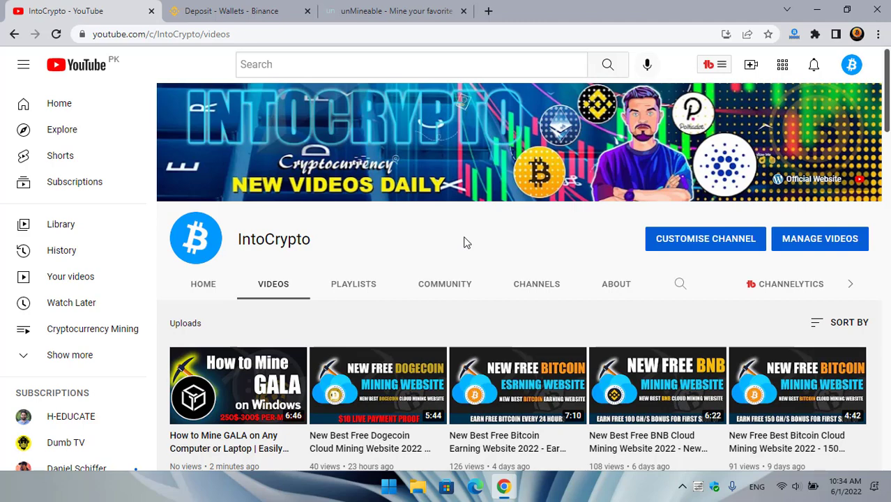
- Go to the unMineable miner download page and review its v1.2.2-beta MFI and Base versions
click(402, 17)
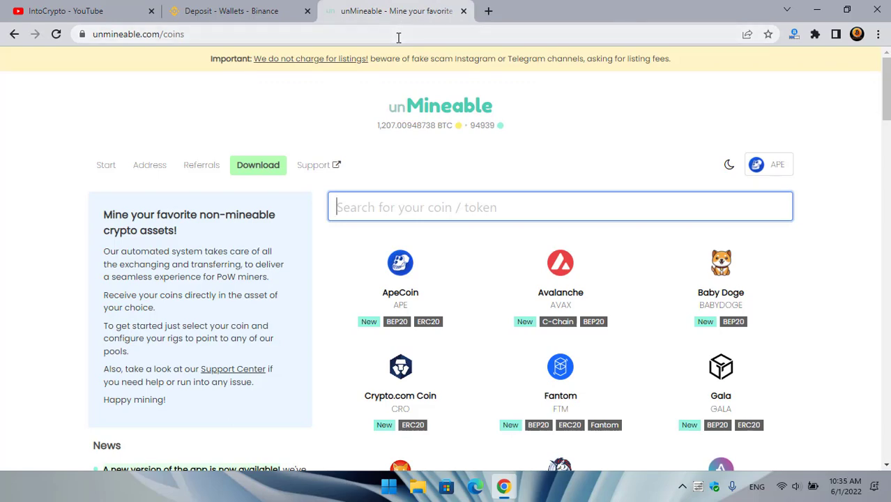
click(266, 168)
scroll(391, 244, down, 3)
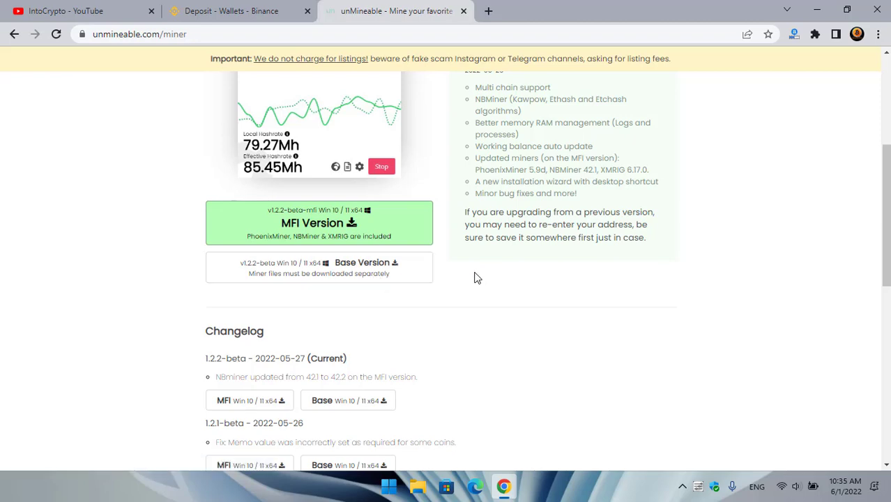
scroll(535, 289, up, 3)
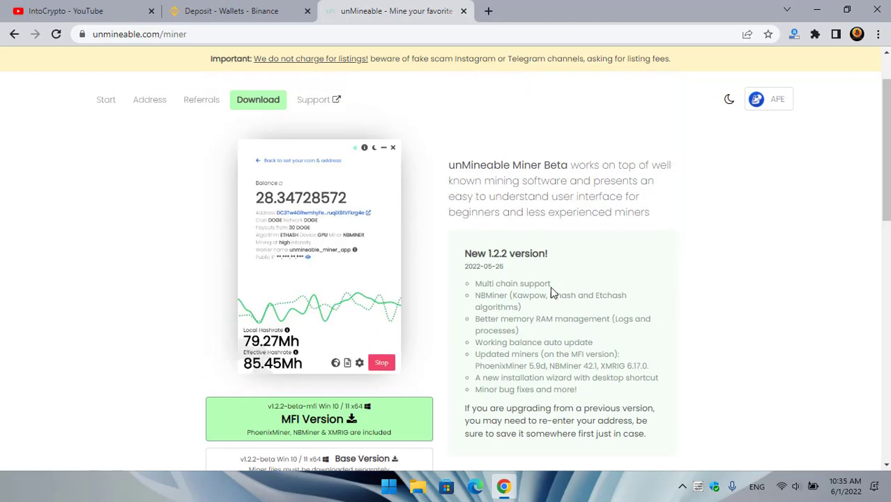
scroll(611, 275, up, 1)
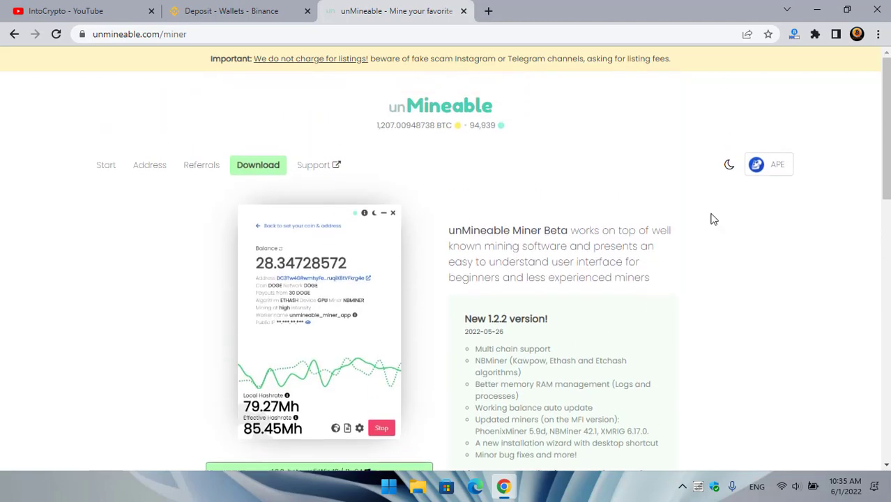
- Minimize Chrome and create a new desktop folder named 'Miner'
click(816, 10)
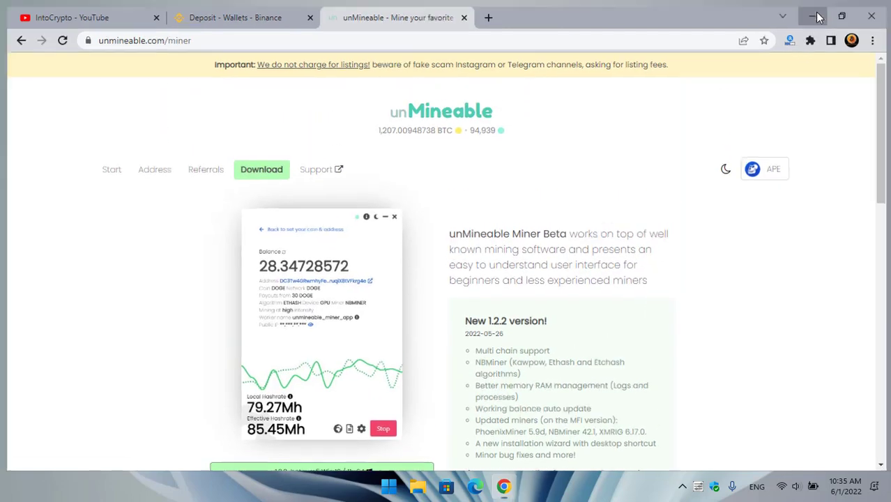
right_click(13, 32)
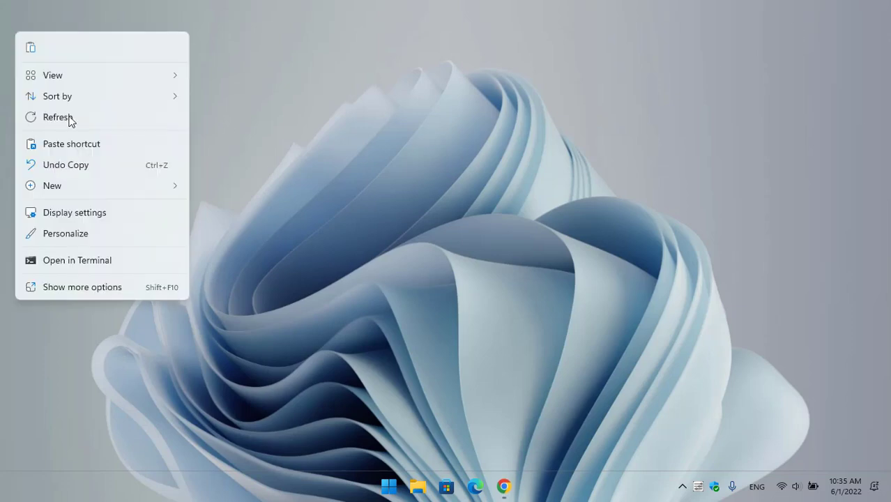
mouse_move(82, 191)
click(228, 186)
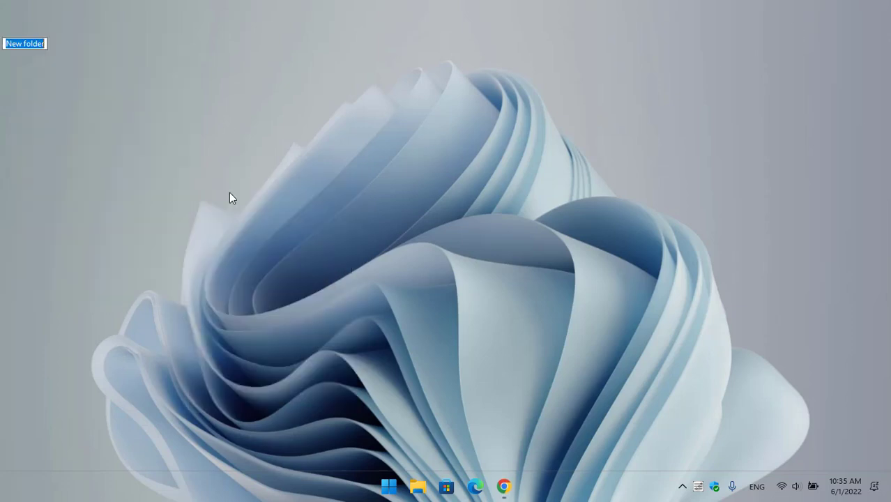
text(Miner)
key(Return)
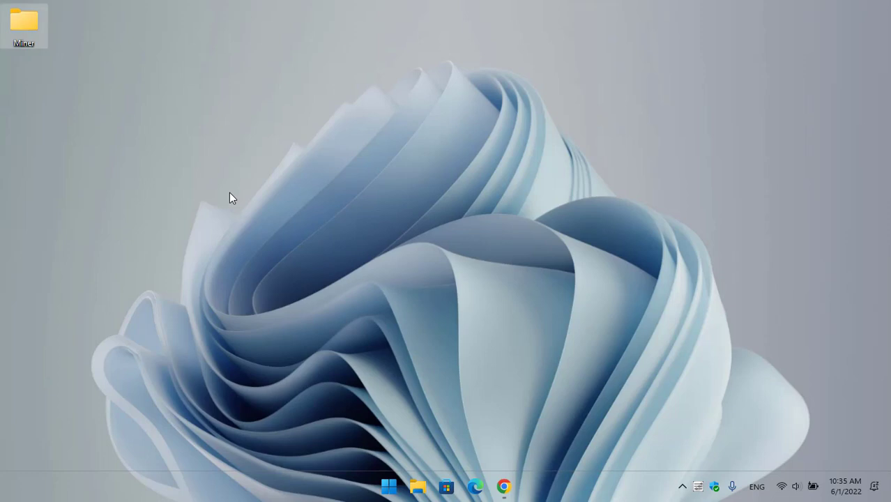
- Add Desktop\Miner as a folder exclusion in Windows Security's Virus & threat protection settings
click(715, 486)
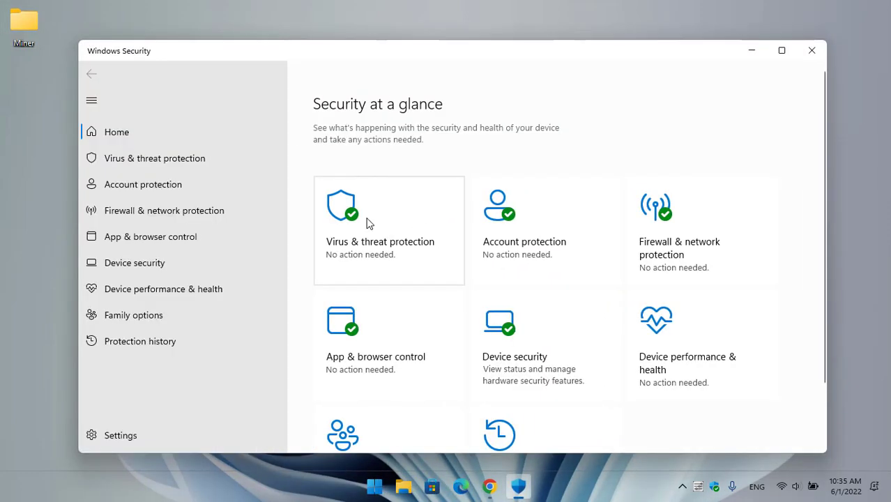
click(368, 222)
scroll(384, 239, down, 5)
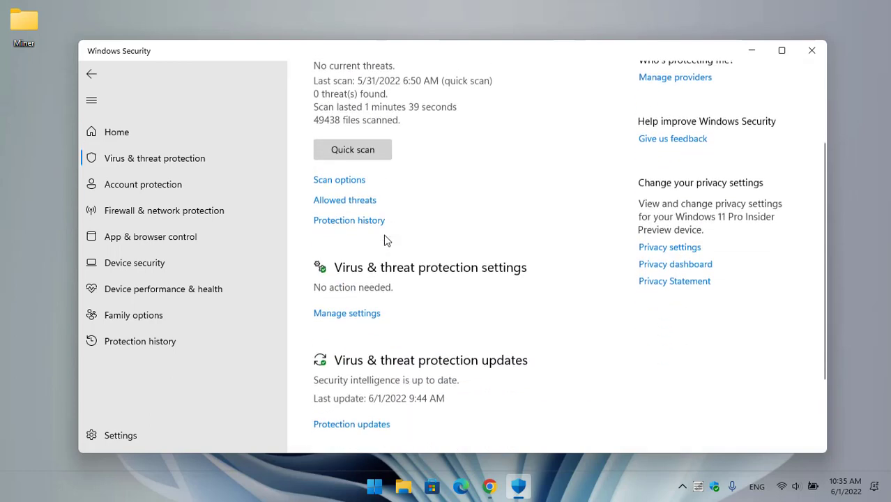
click(349, 253)
scroll(370, 262, down, 7)
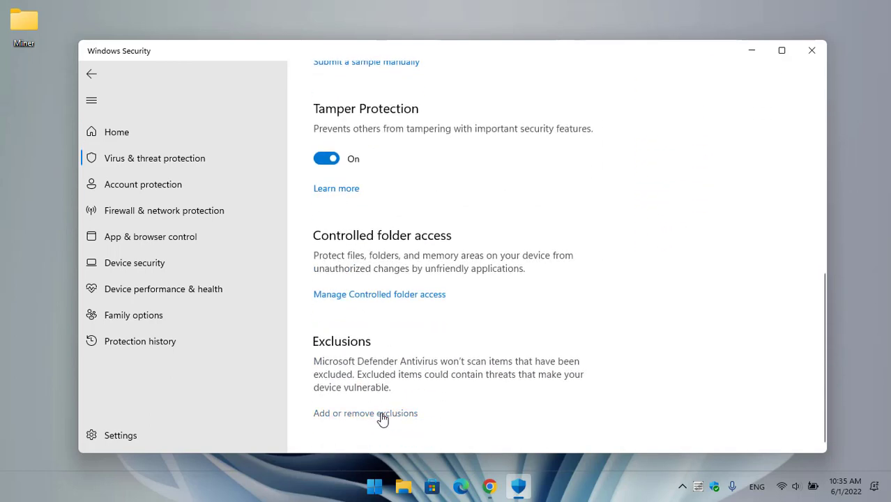
scroll(382, 417, up, 4)
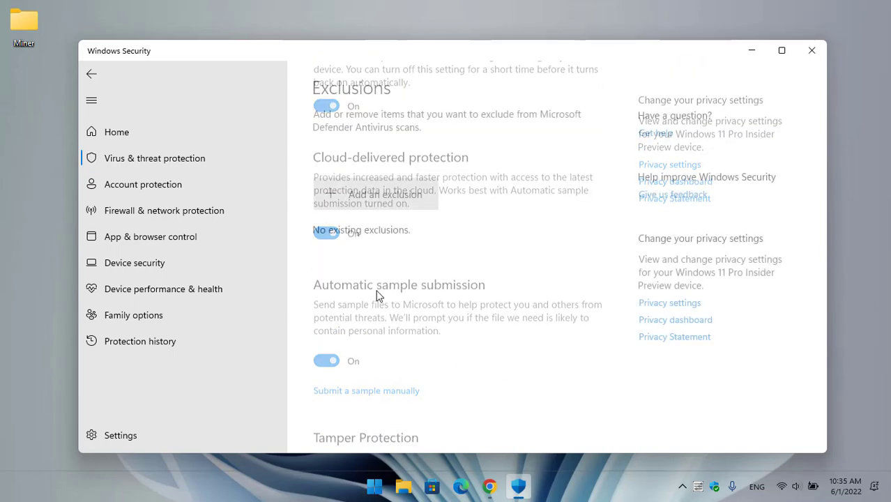
click(383, 87)
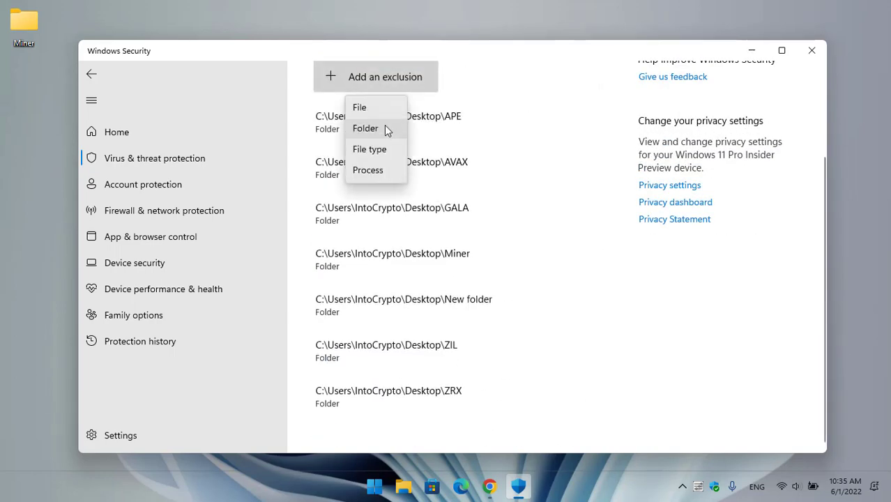
click(358, 129)
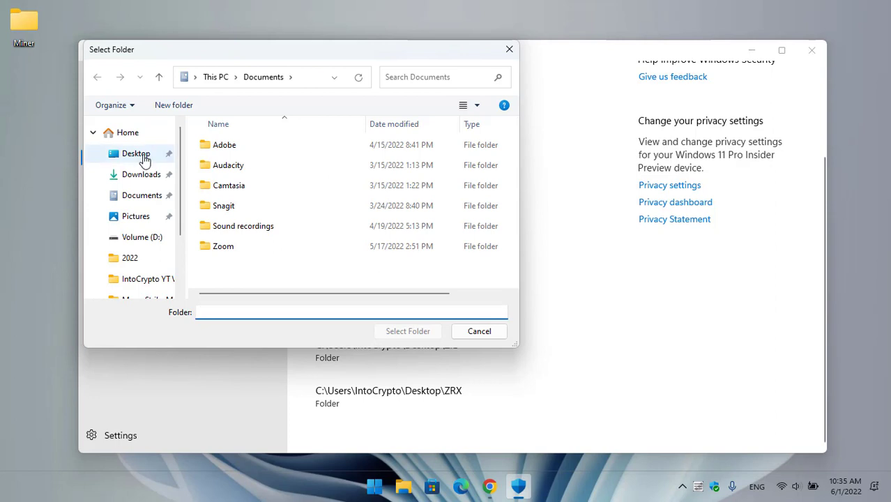
click(142, 157)
double_click(221, 155)
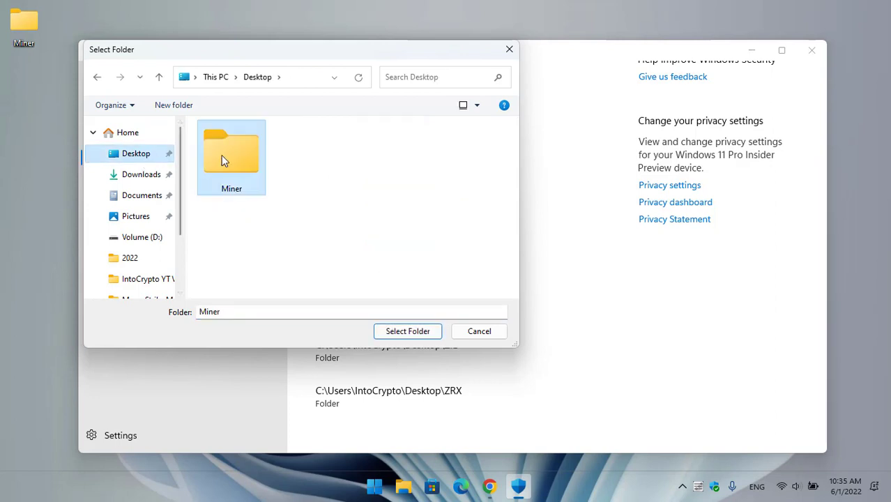
click(404, 332)
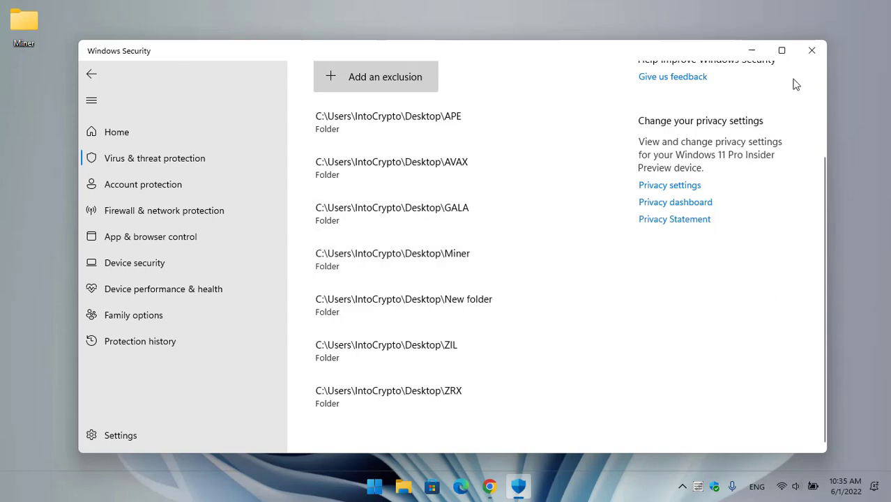
- Close Windows Security and return to the unMineable miner download page
click(809, 59)
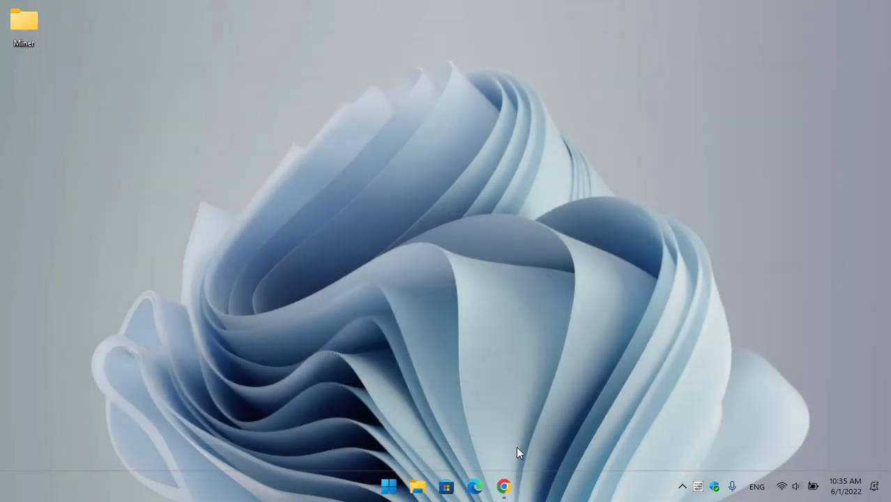
click(505, 486)
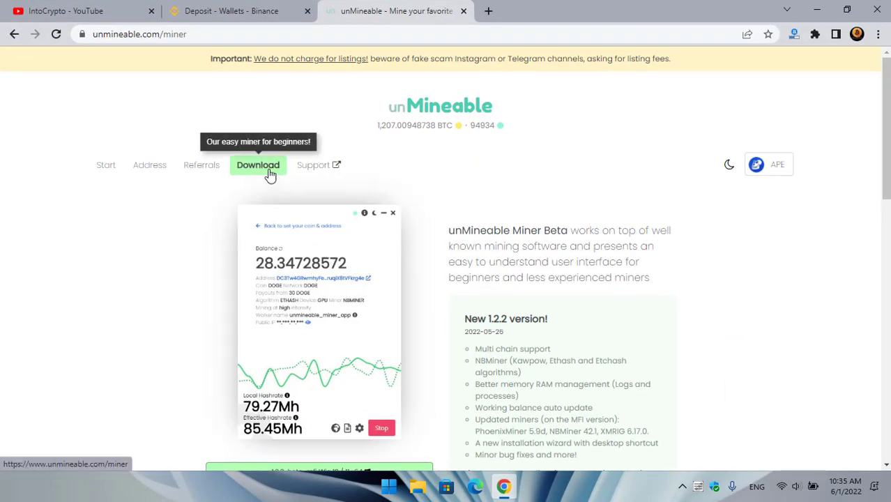
scroll(292, 188, down, 3)
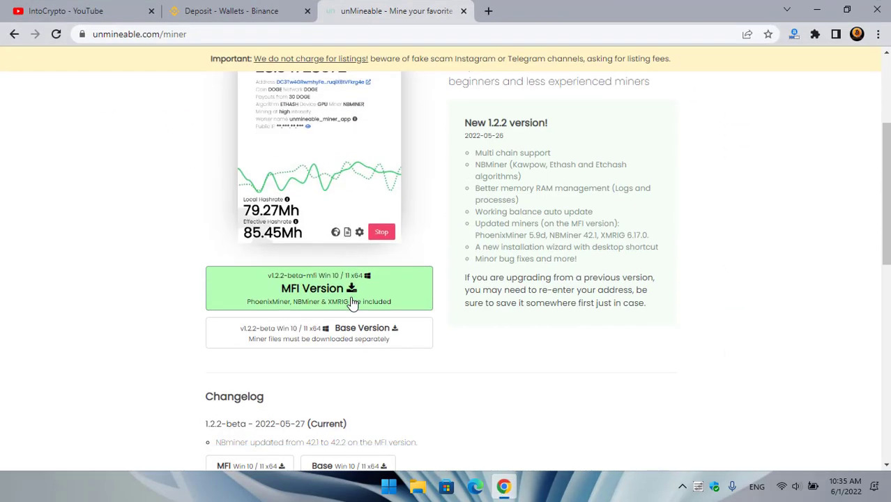
- Download the Base Version zip with IDM, saving it into the desktop Miner folder
right_click(358, 342)
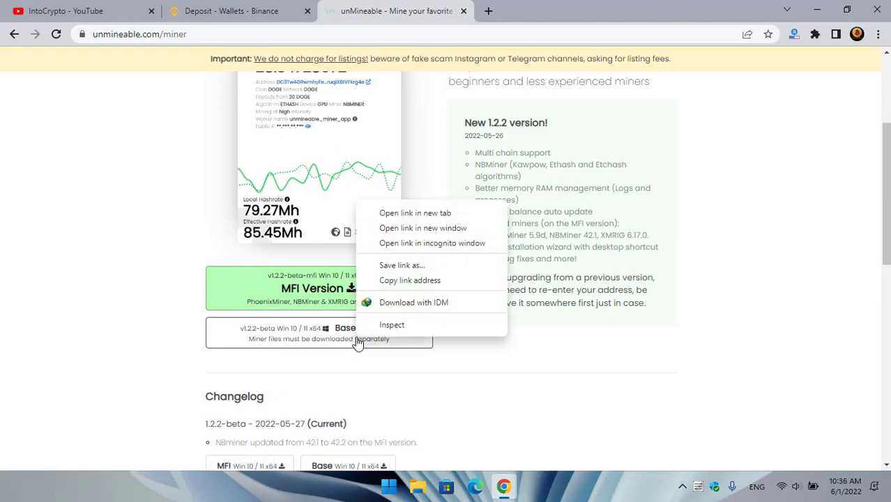
click(413, 304)
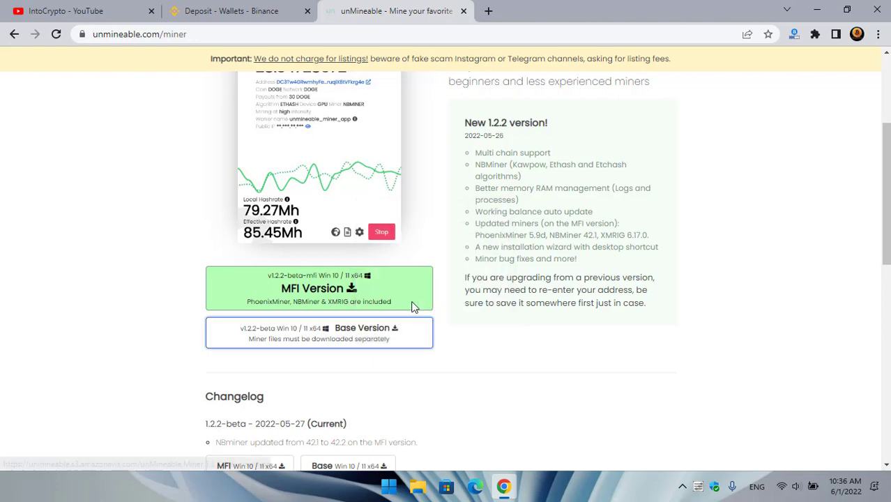
click(556, 223)
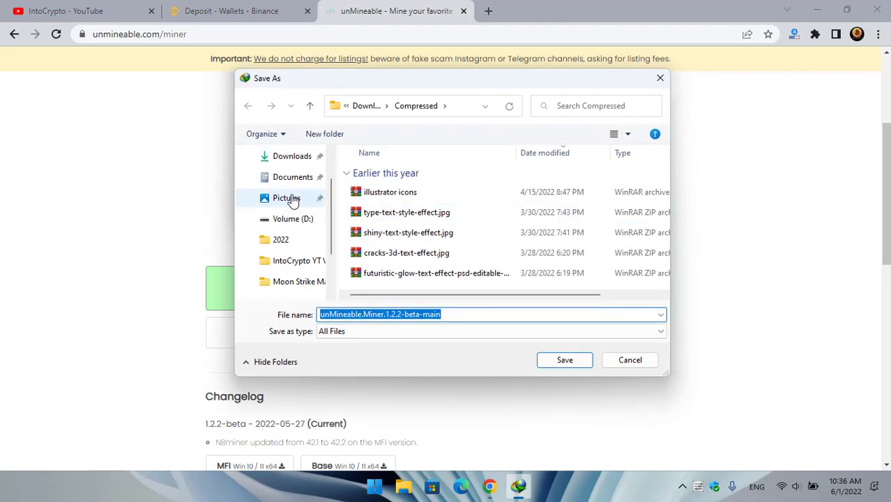
click(297, 158)
double_click(381, 193)
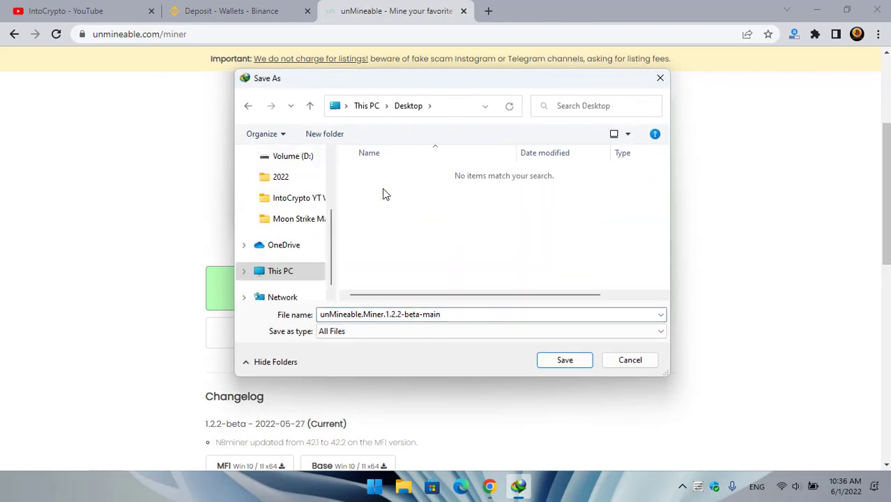
click(551, 359)
click(449, 300)
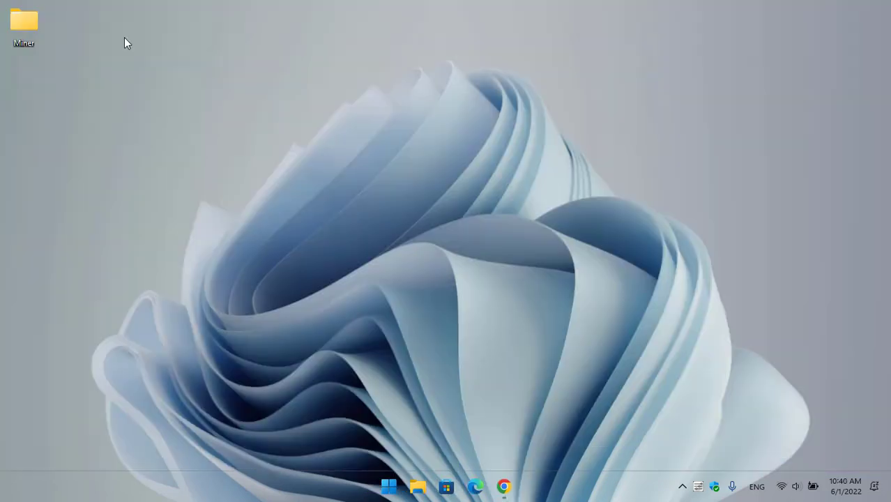
- Extract unMineable.Miner.1.2.2-beta-main.zip right inside the Miner folder
double_click(38, 26)
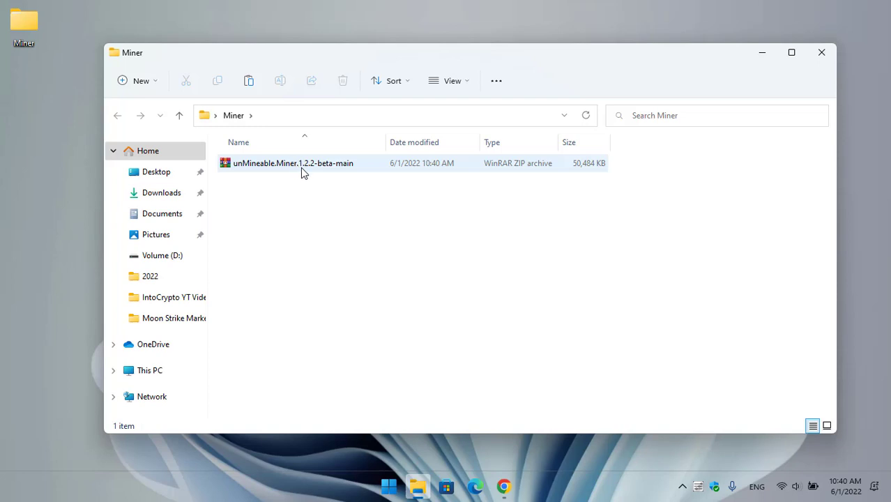
click(341, 167)
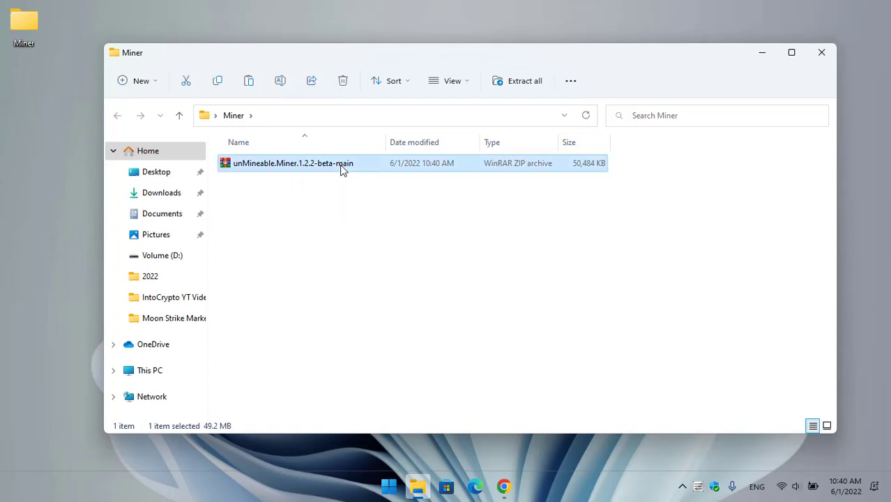
right_click(274, 168)
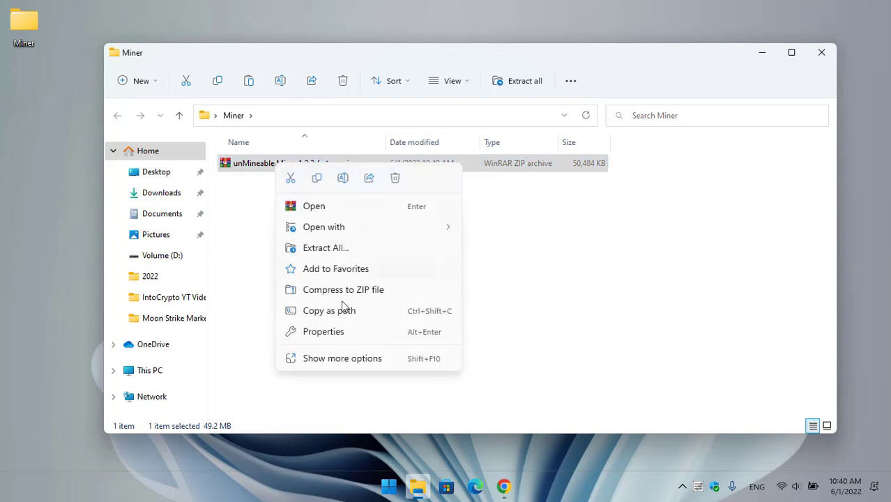
click(356, 359)
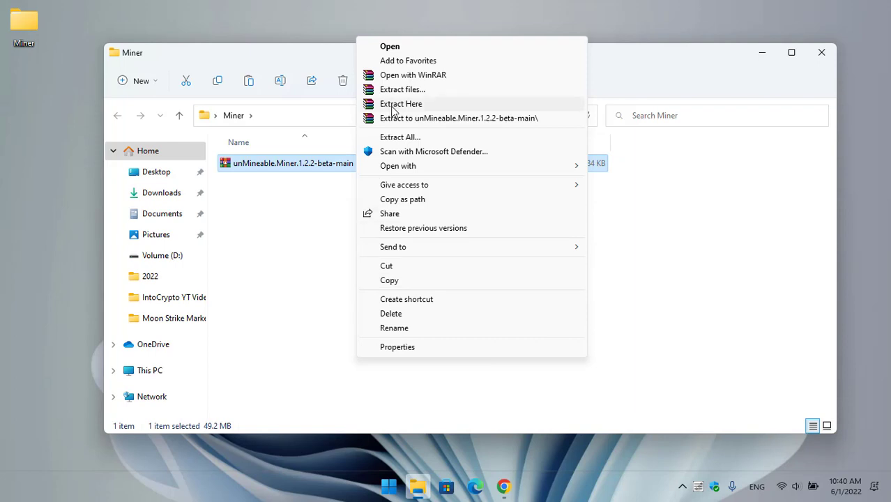
click(392, 109)
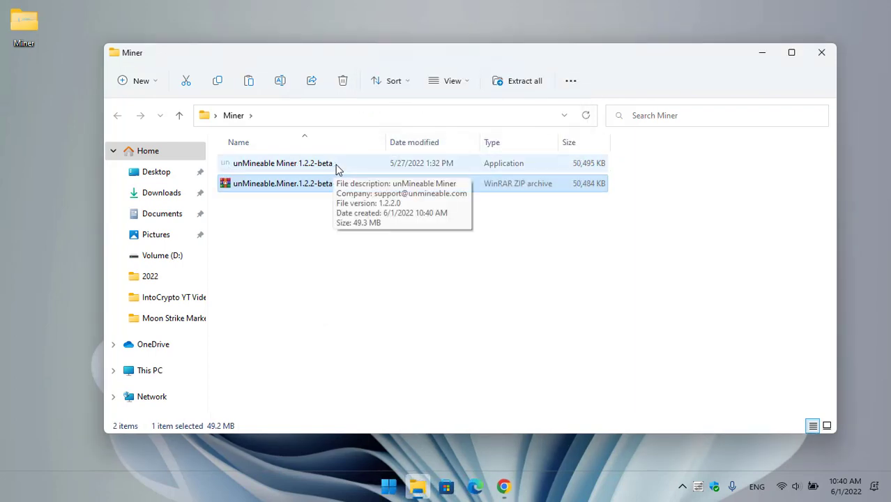
- Run the unMineable Miner 1.2.2-beta installer, installing only for me in the default folder
double_click(339, 167)
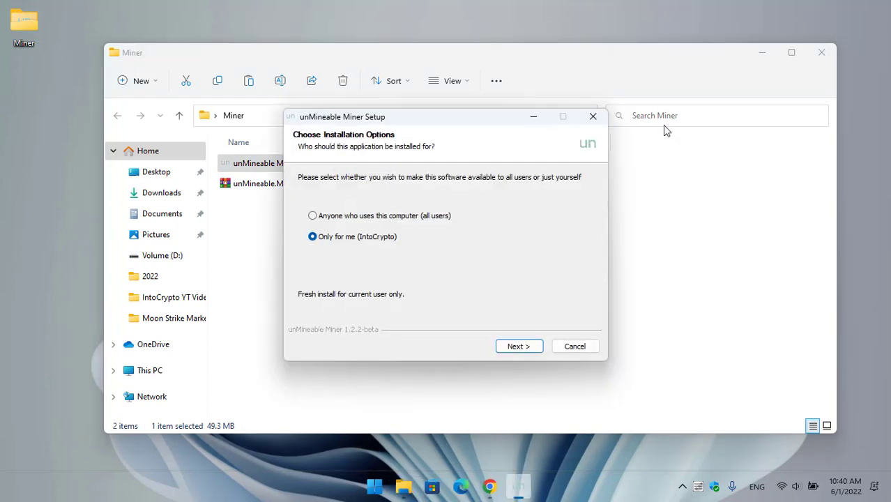
click(761, 54)
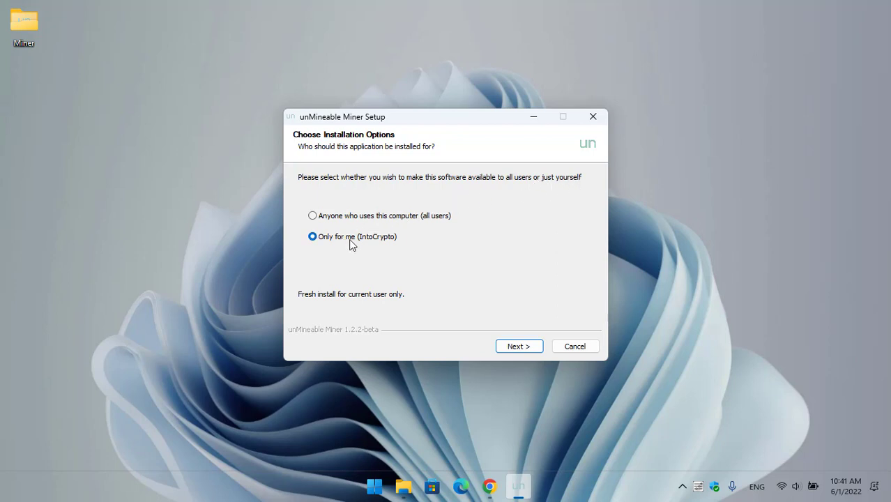
click(507, 348)
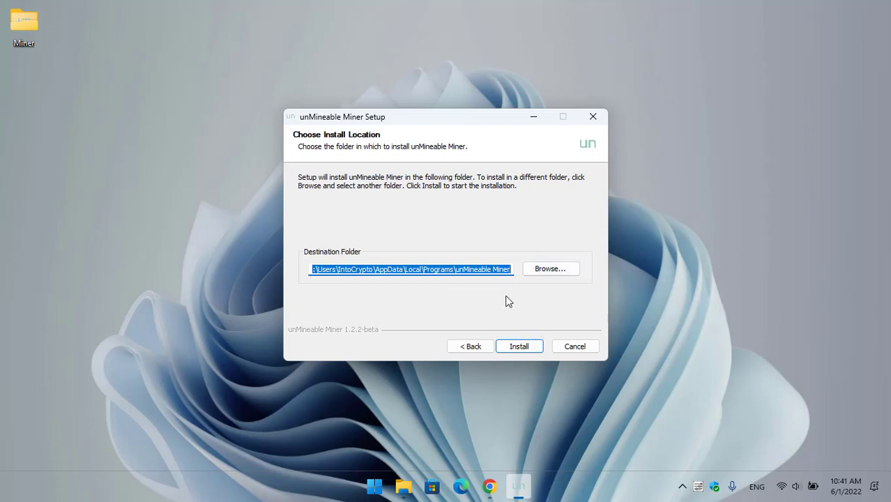
click(519, 344)
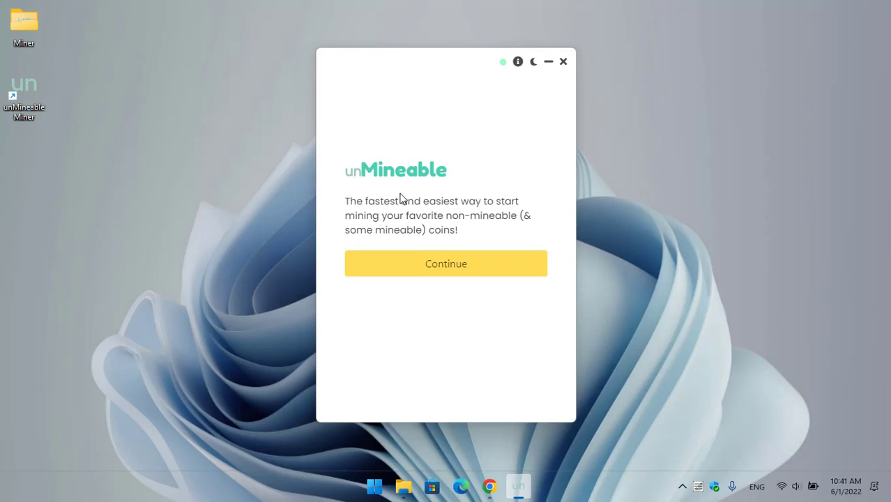
- Get past the miner's welcome screen and select CPU (RandomX) as the mining hardware
click(471, 263)
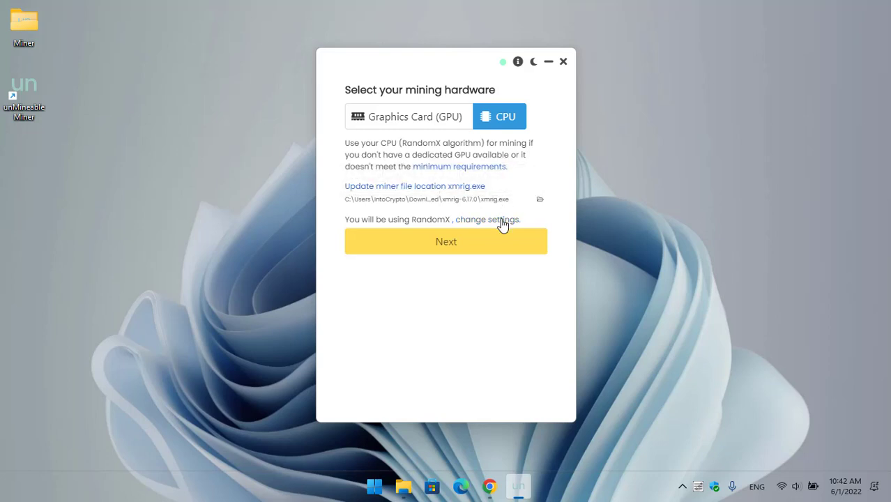
click(448, 122)
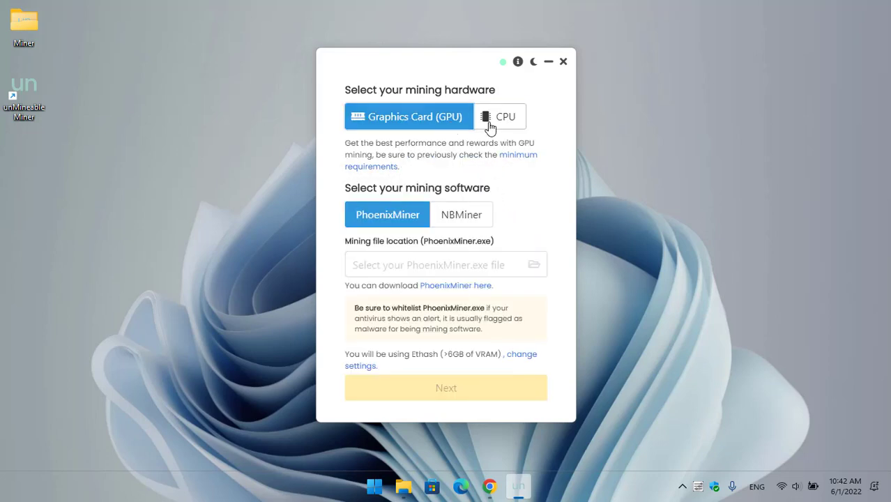
click(492, 127)
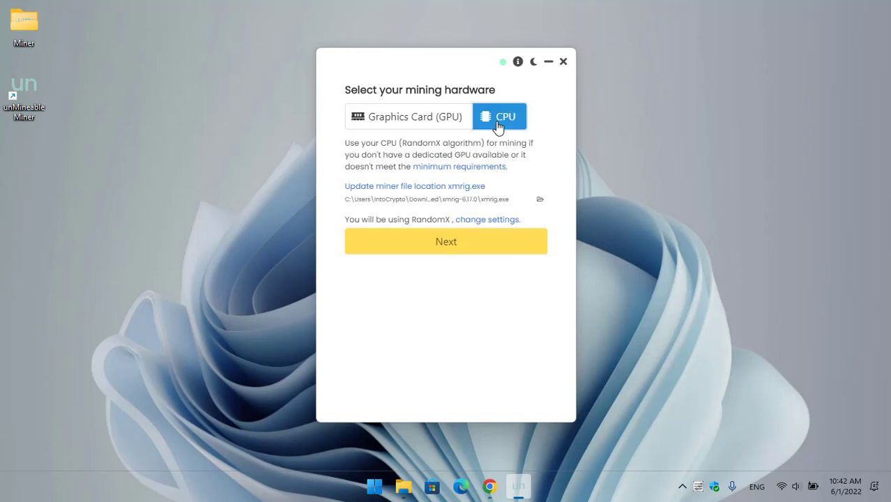
- Check the xmrig folder location, dismiss the missing-xmrig error, and return to Chrome
click(540, 205)
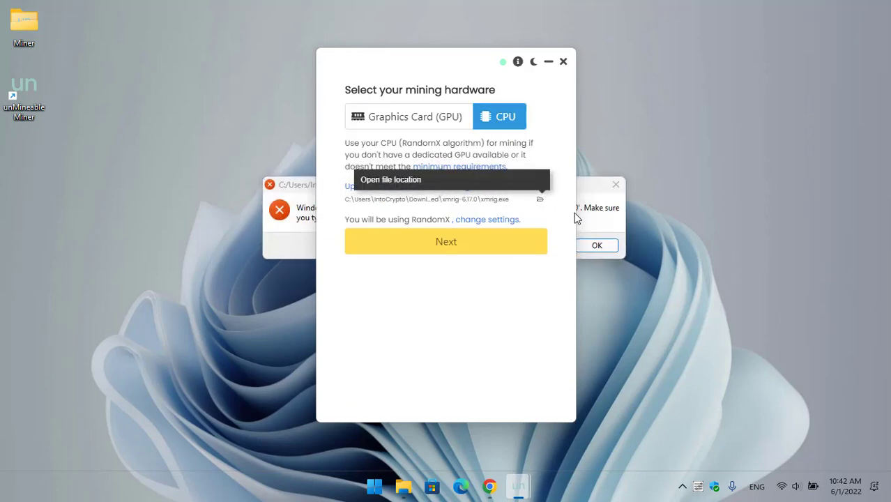
click(612, 221)
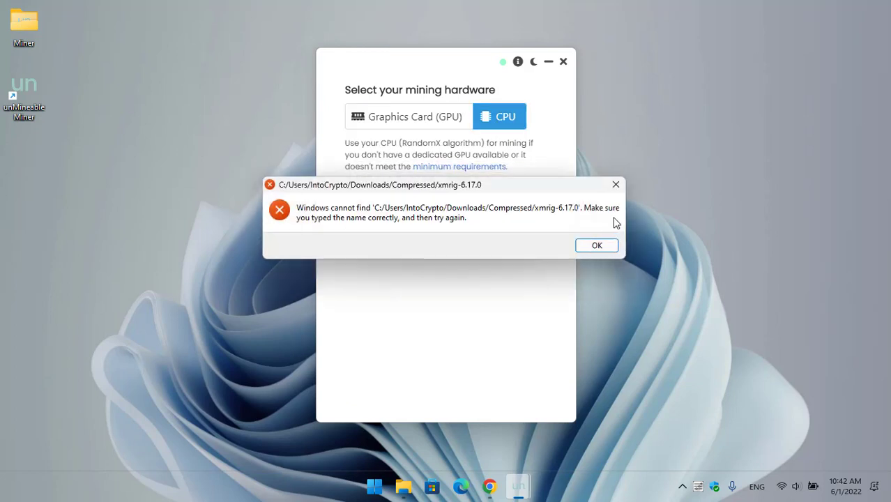
click(585, 248)
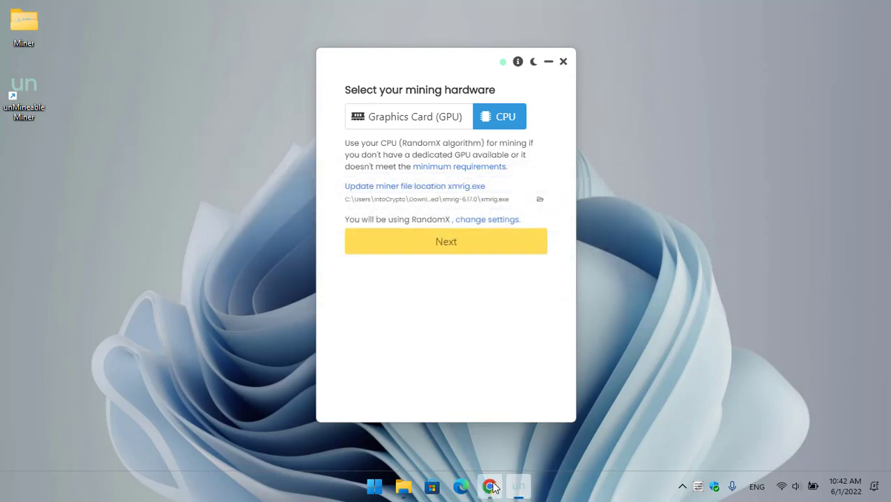
click(490, 486)
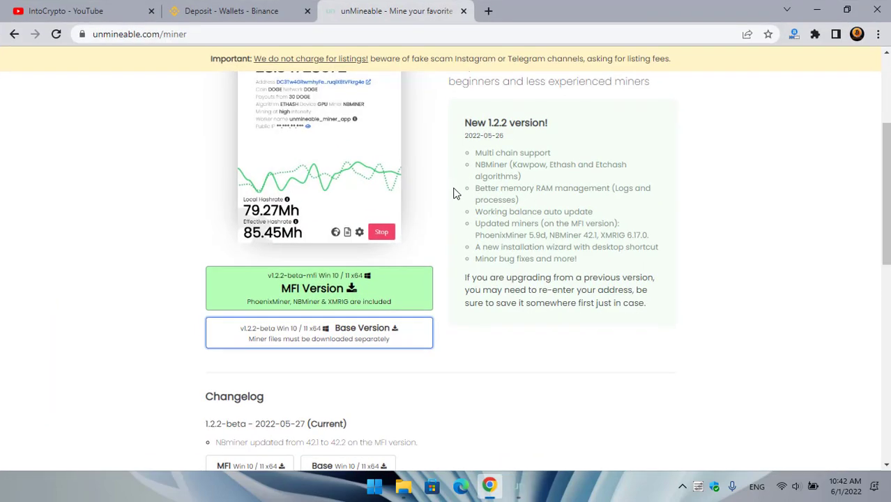
- Search 'xmrig' and download xmrig-6.17.0-gcc-win64.zip from GitHub releases into Downloads\Compressed
click(488, 11)
text(xmrig)
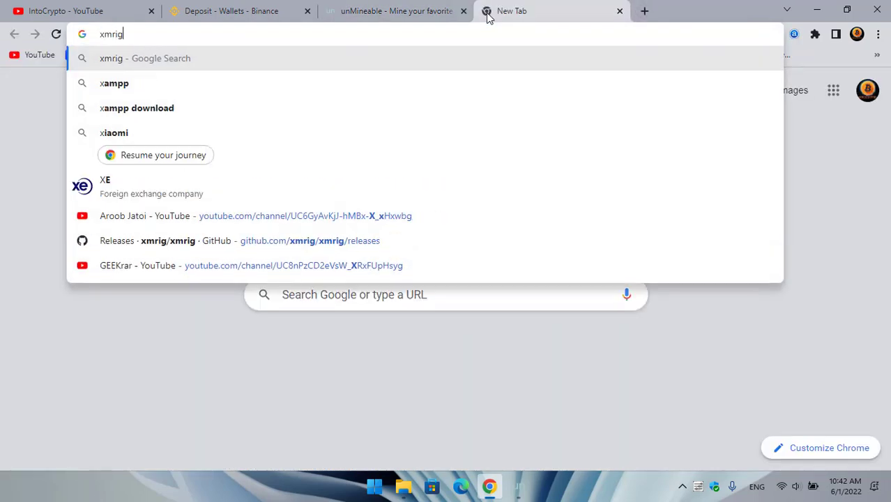
key(Return)
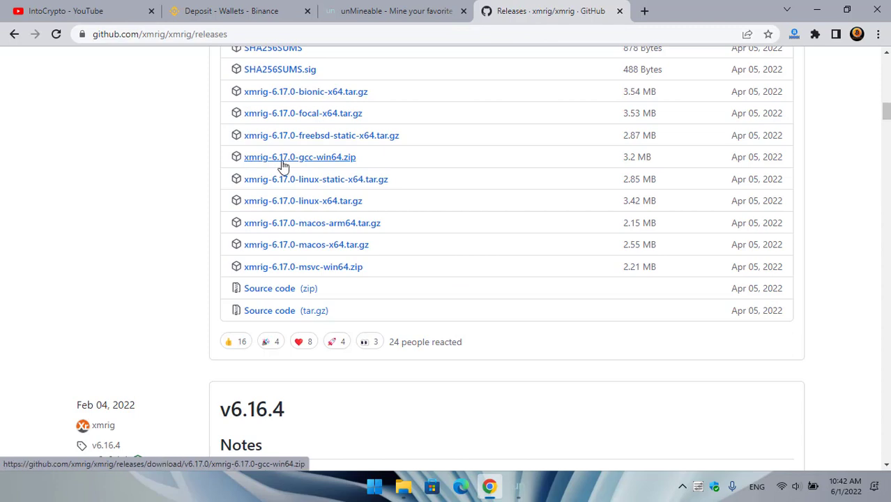
click(344, 164)
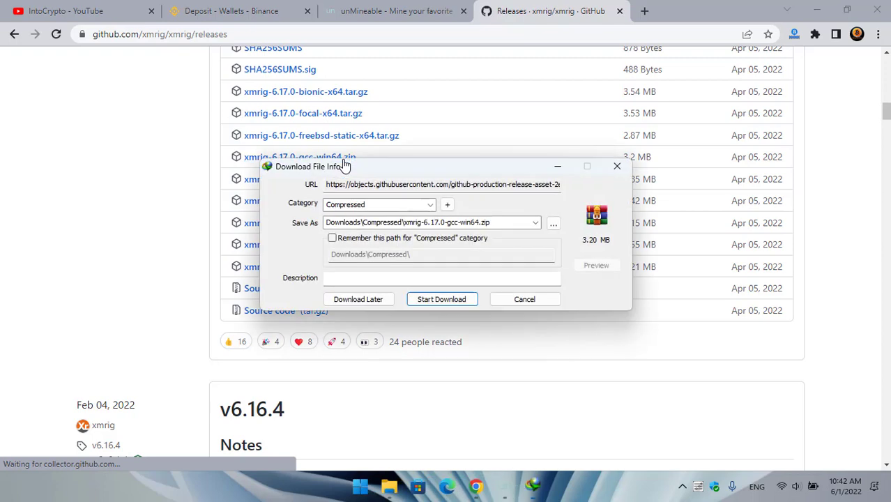
click(447, 303)
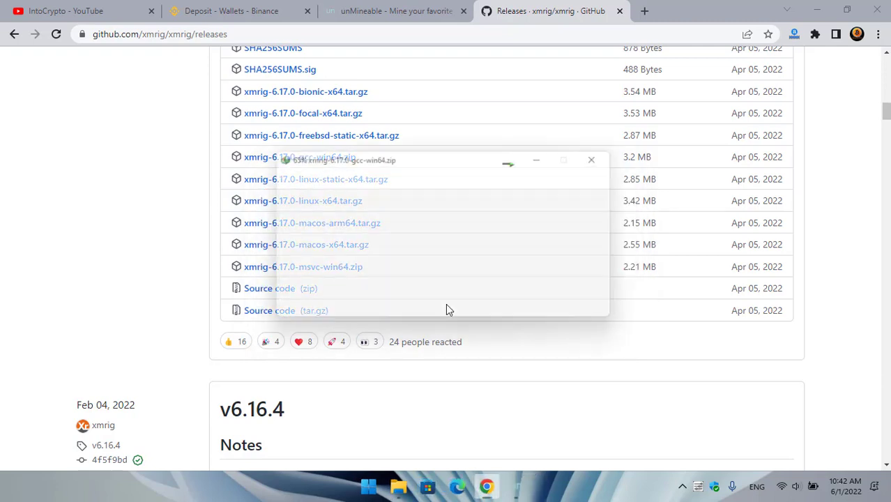
- Extract xmrig-6.17.0-gcc-win64.zip in Downloads\Compressed, creating the xmrig-6.17.0 folder
click(817, 11)
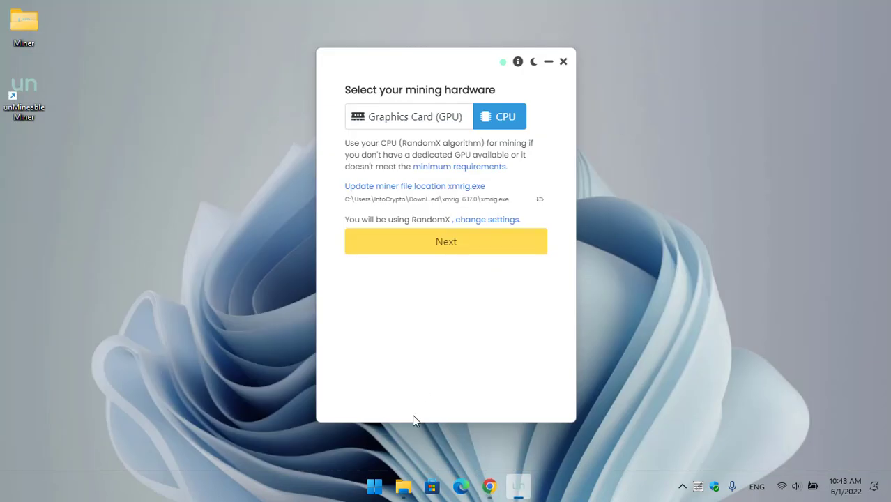
click(404, 486)
click(188, 193)
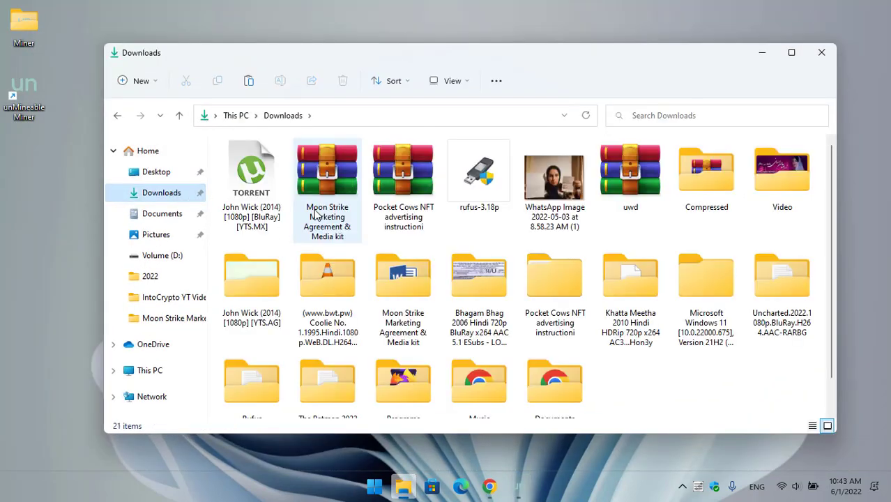
double_click(701, 174)
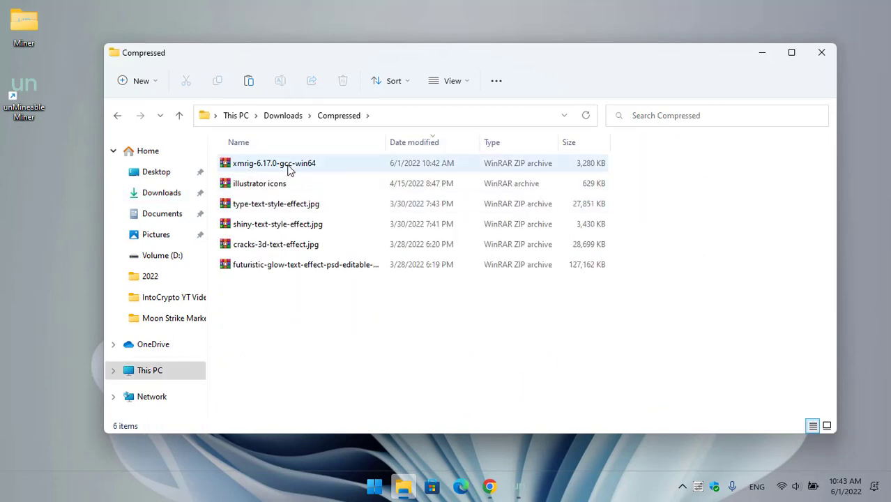
click(324, 167)
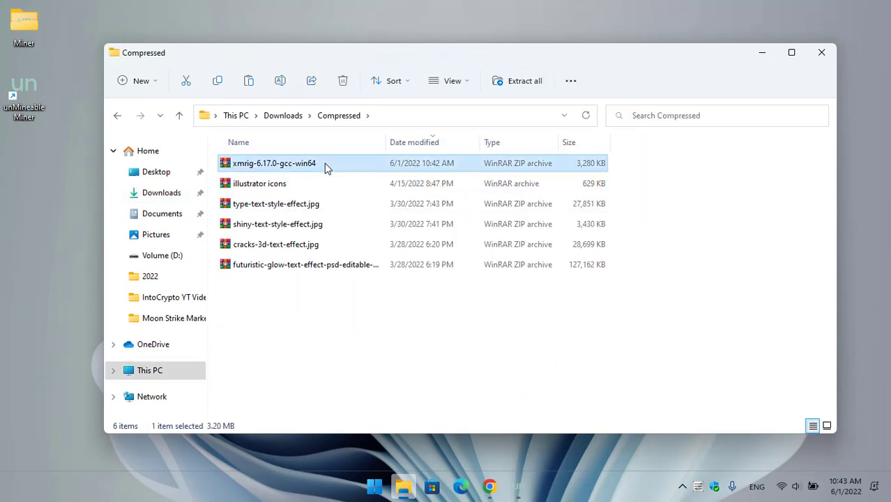
right_click(325, 167)
click(400, 360)
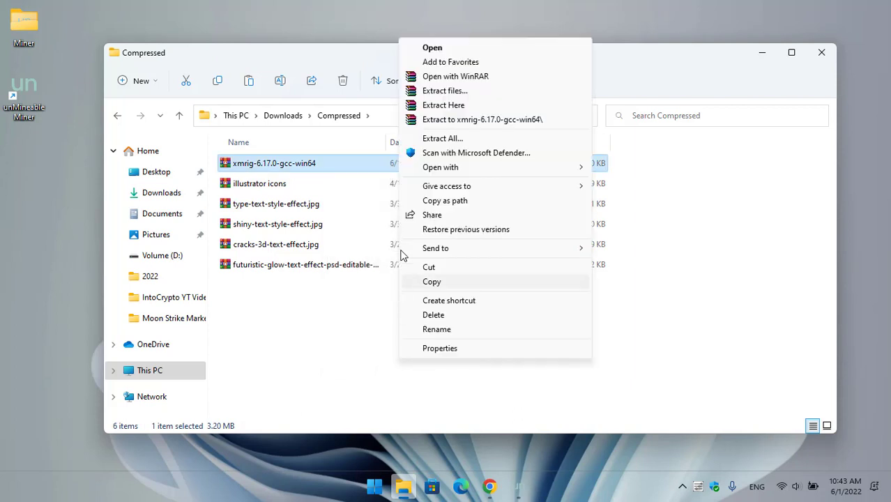
click(445, 106)
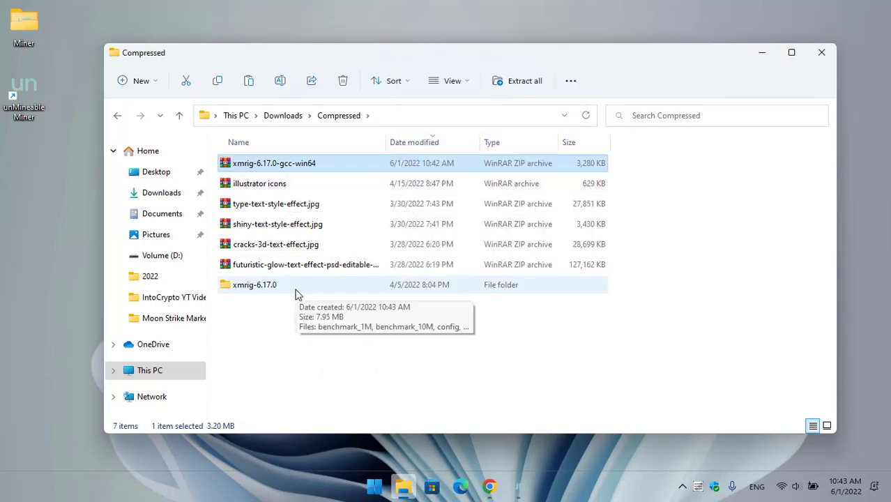
click(518, 486)
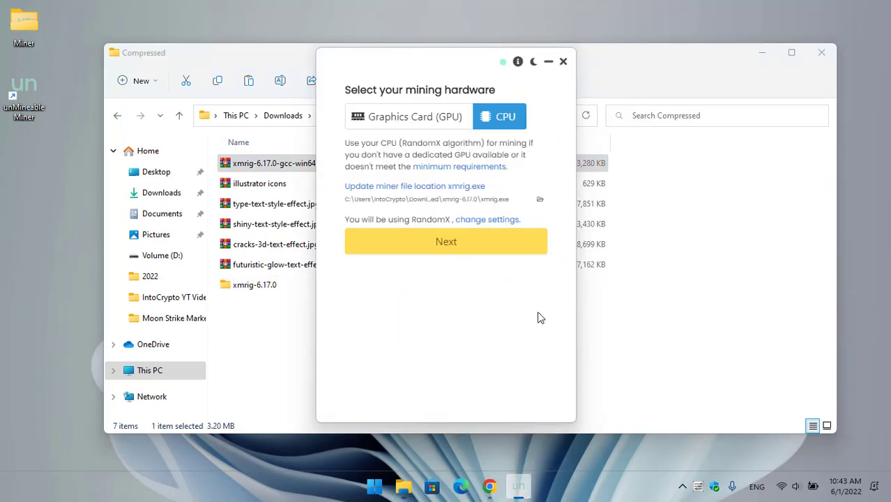
- Open Downloads\Compressed\xmrig-6.17.0 from the miner's xmrig folder icon, then minimize Explorer
click(539, 199)
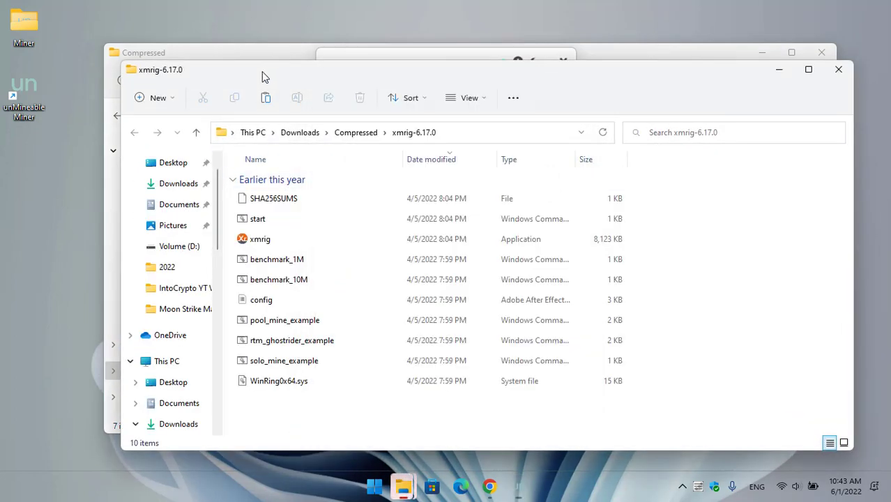
click(178, 207)
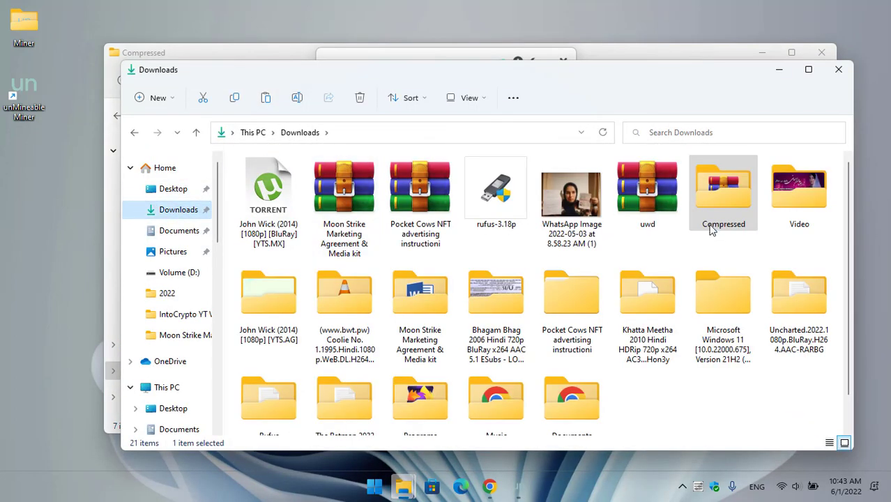
double_click(712, 199)
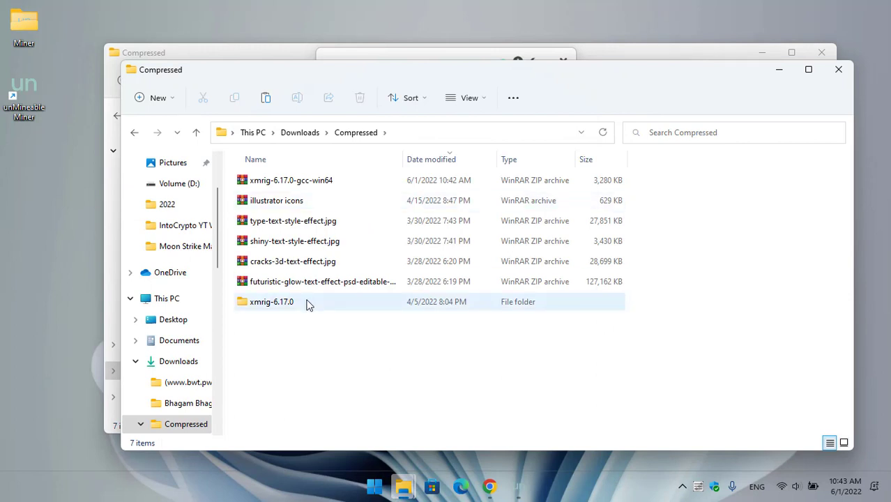
double_click(309, 304)
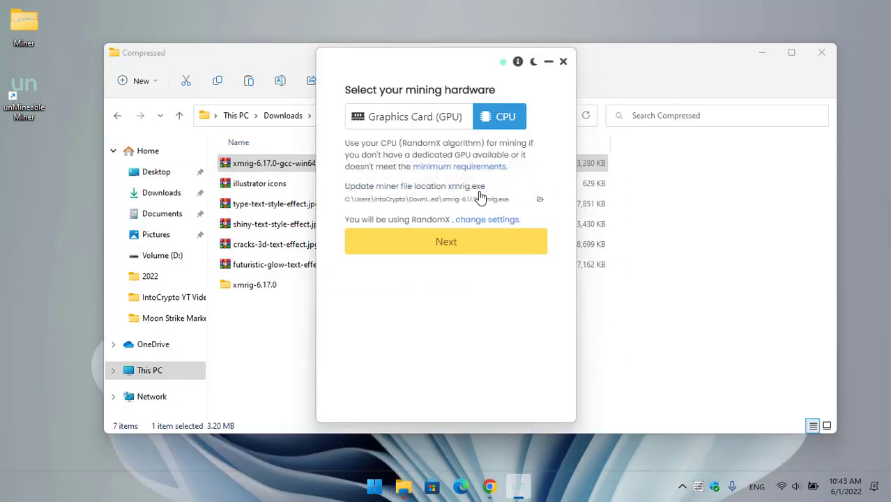
click(789, 53)
click(665, 161)
- Select Gala (GALA) from the coin list, then return to the mining hardware screen
click(491, 243)
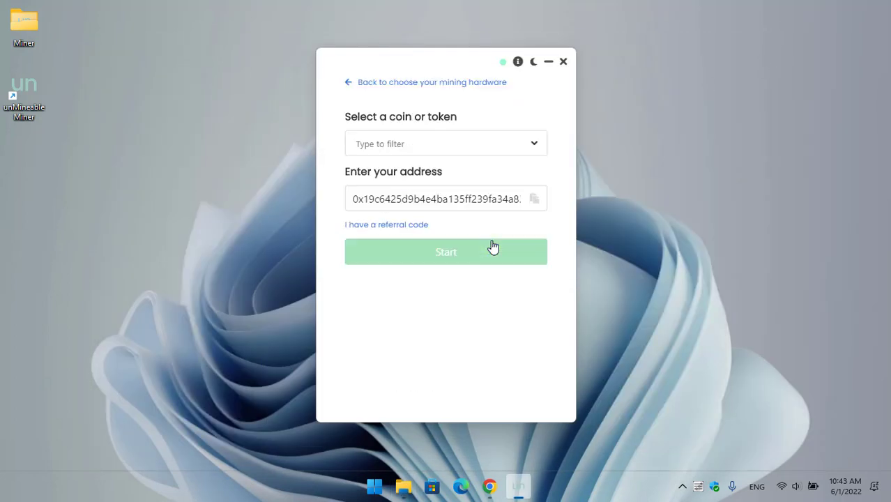
click(409, 152)
scroll(458, 216, down, 5)
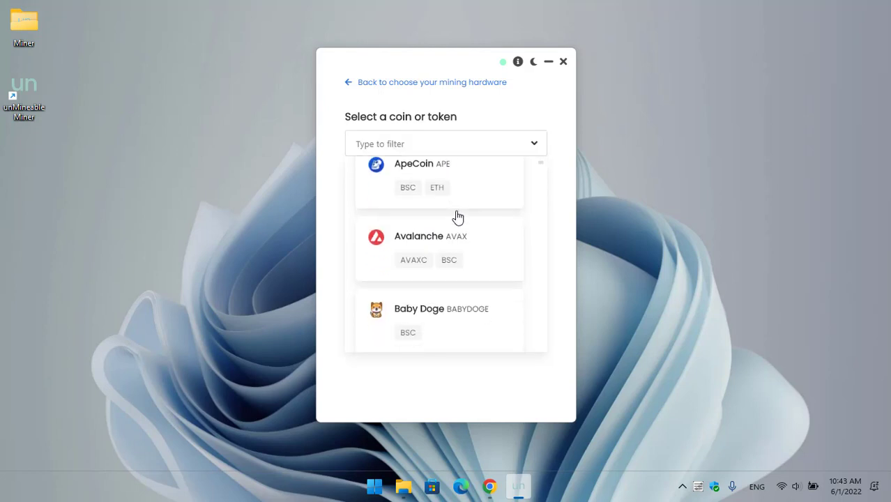
scroll(460, 221, down, 10)
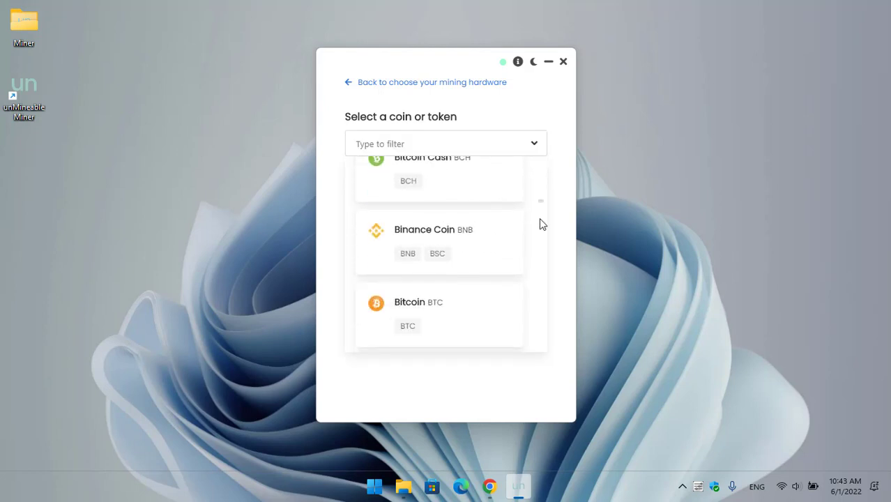
click(533, 143)
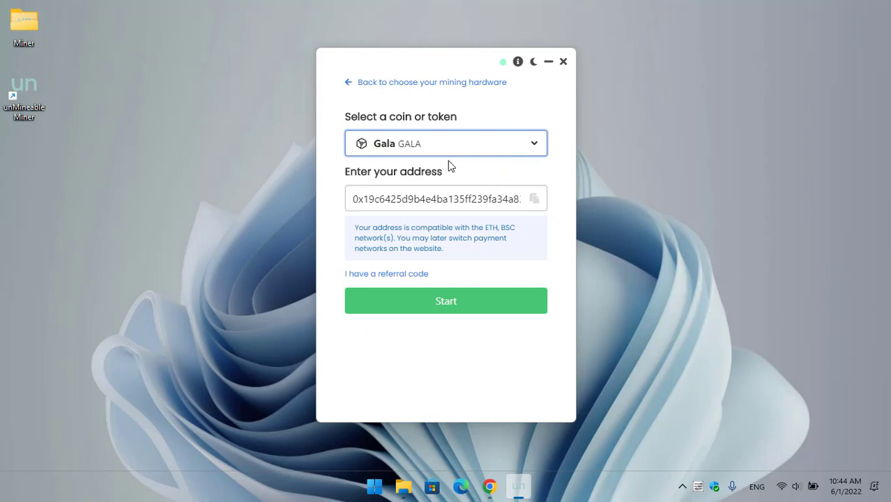
click(354, 83)
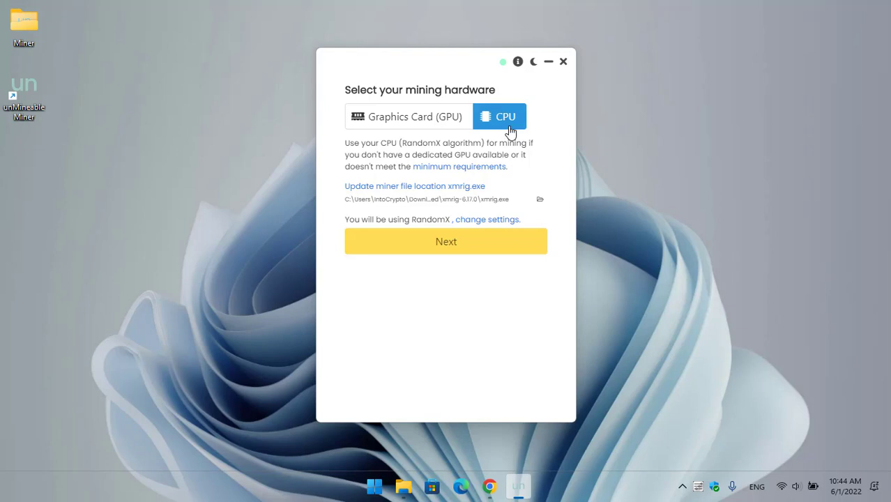
- Glance at GPU options, settle on CPU mining with xmrig, and proceed to the coin page
click(455, 128)
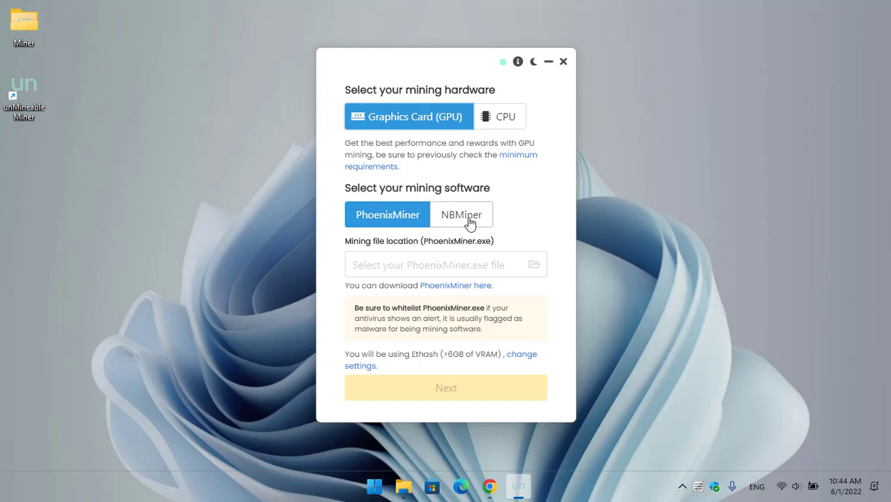
click(495, 130)
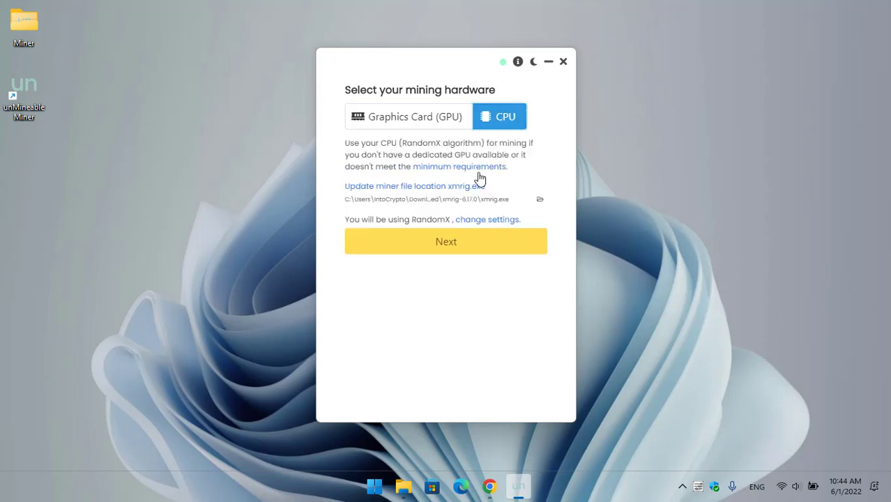
click(479, 244)
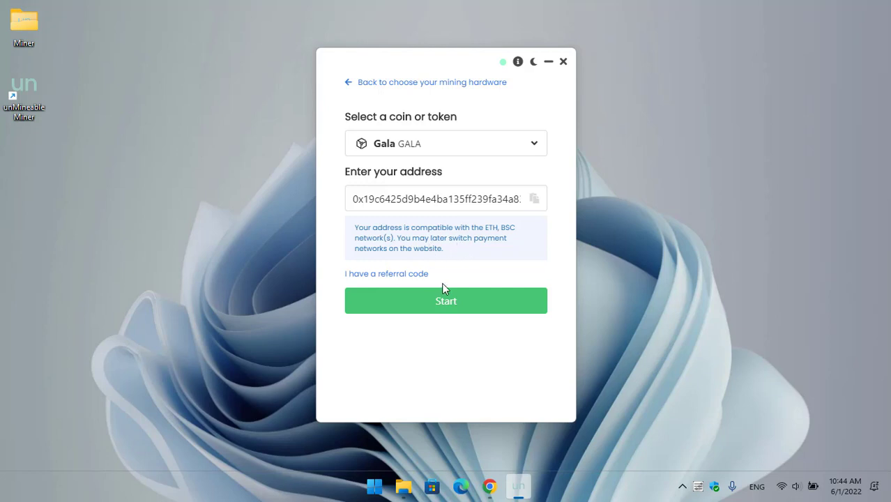
- Start CPU RandomX mining of Gala to the entered ETH address
click(450, 302)
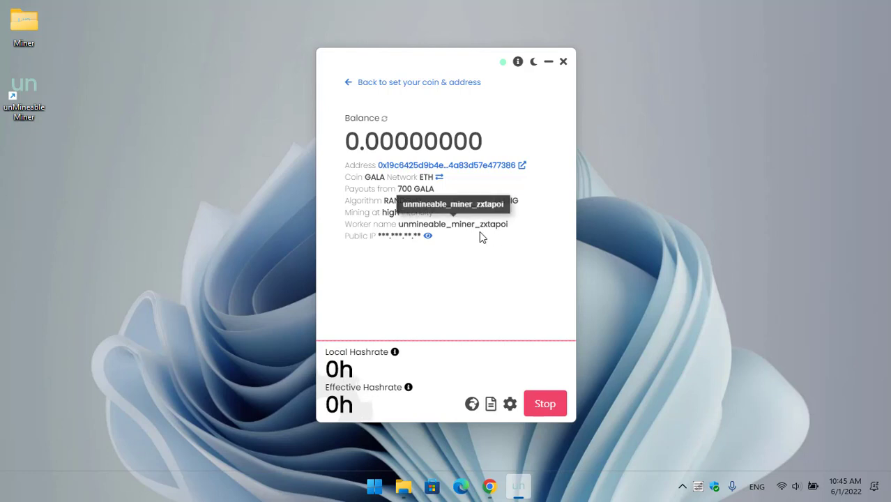
- Review the advanced settings: intensity, worker name, pool port 3333, and mining on app start Off
click(509, 404)
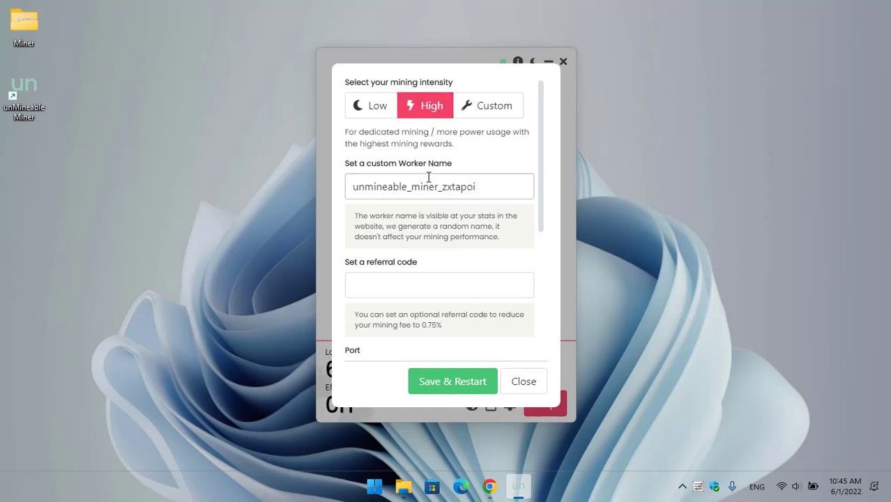
scroll(431, 179, down, 2)
scroll(421, 176, up, 2)
scroll(425, 194, down, 1)
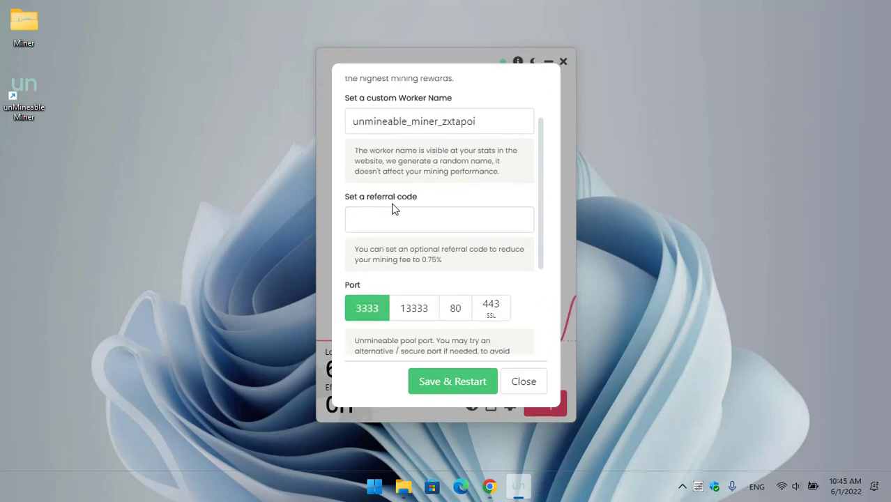
scroll(416, 226, down, 2)
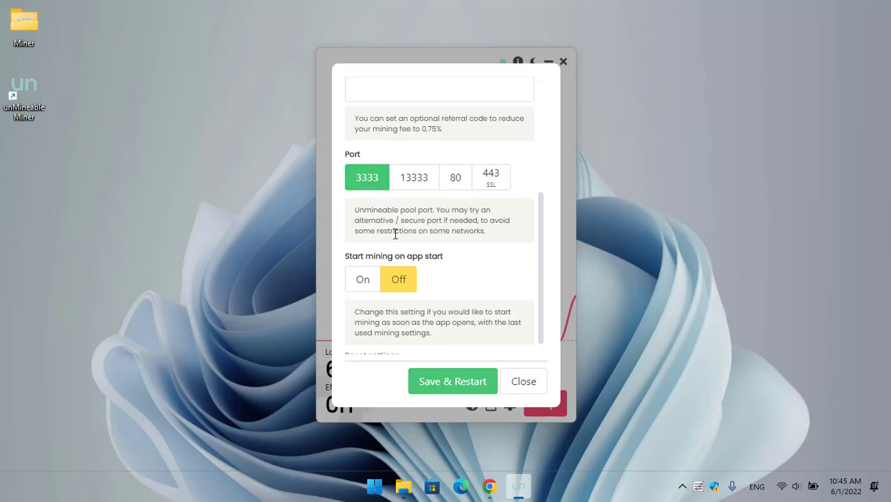
scroll(404, 254, down, 1)
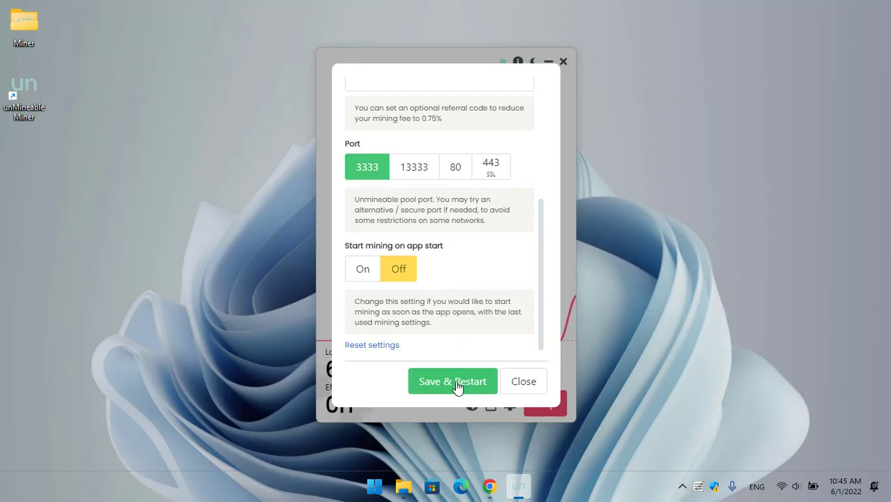
- Close the settings dialog without changes, back to the dashboard showing the local hashrate
click(521, 386)
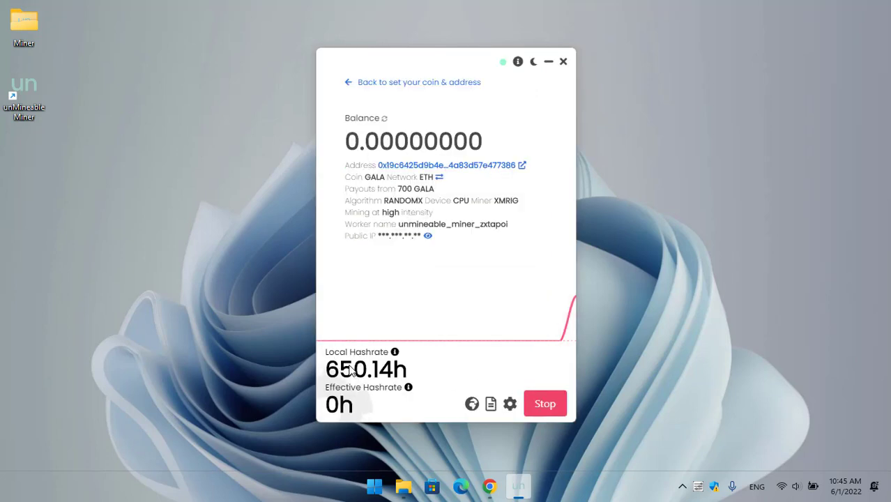